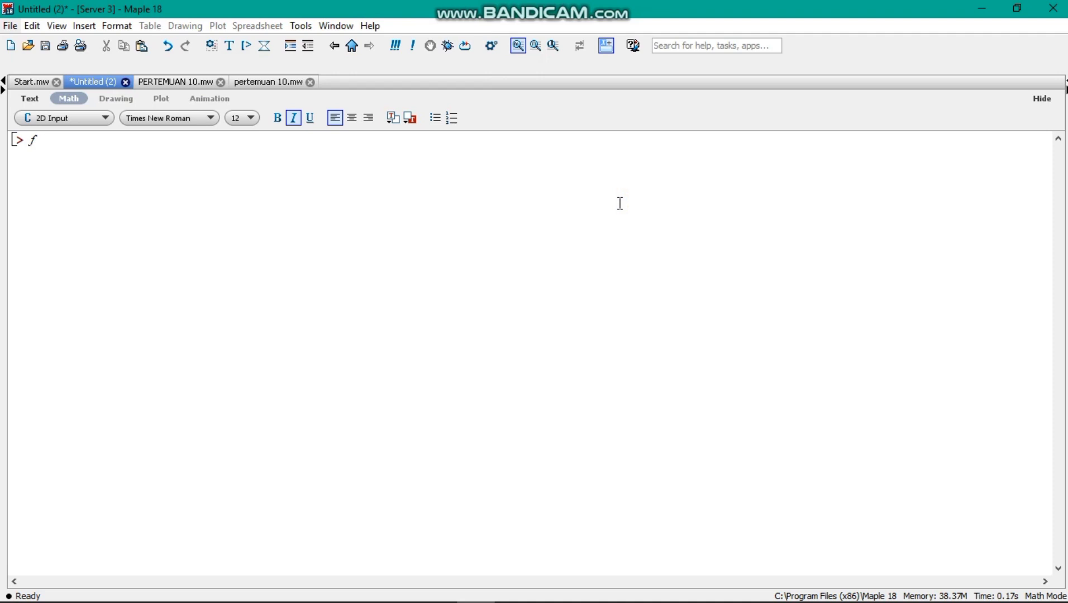
Define the function f := (x) -> x^4 + 3x^3 - 2x^2 + 6 and evaluate the definition.
type("+")
key("BackSpace")
type("= ")
type("(x")
type("->")
type("x^4")
key("Right")
type("+3x^3")
key("Right")
type("-2x")
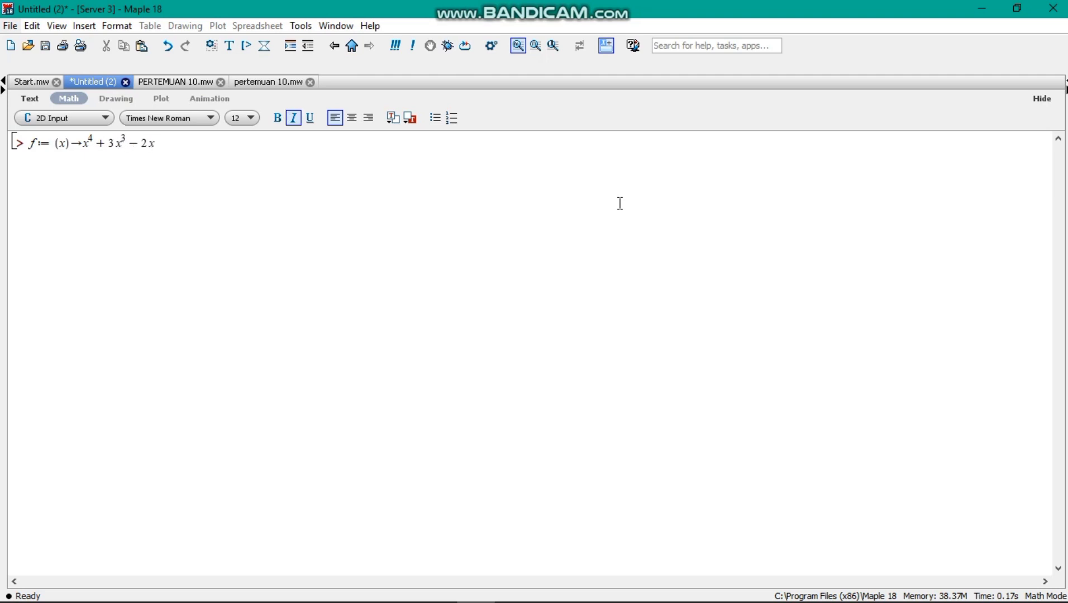
type("^2")
key("Right")
type("+ 6")
key("Return")
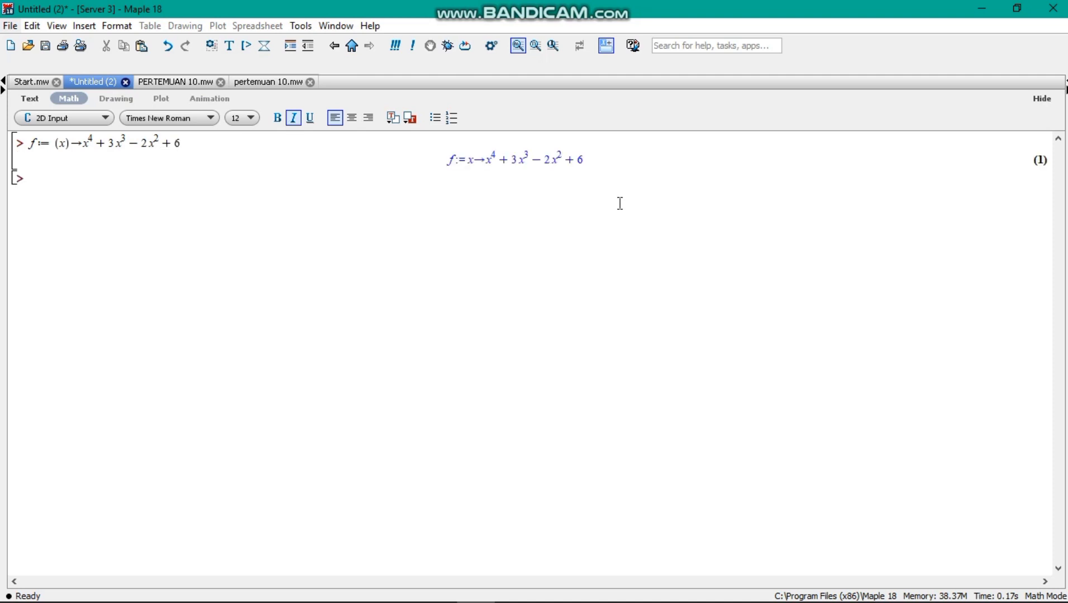
Define f_turunan := (x) -> limit((f(x+h) - f(x))/h, h = 0) as the limit definition of the derivative.
type("f_turunan:=")
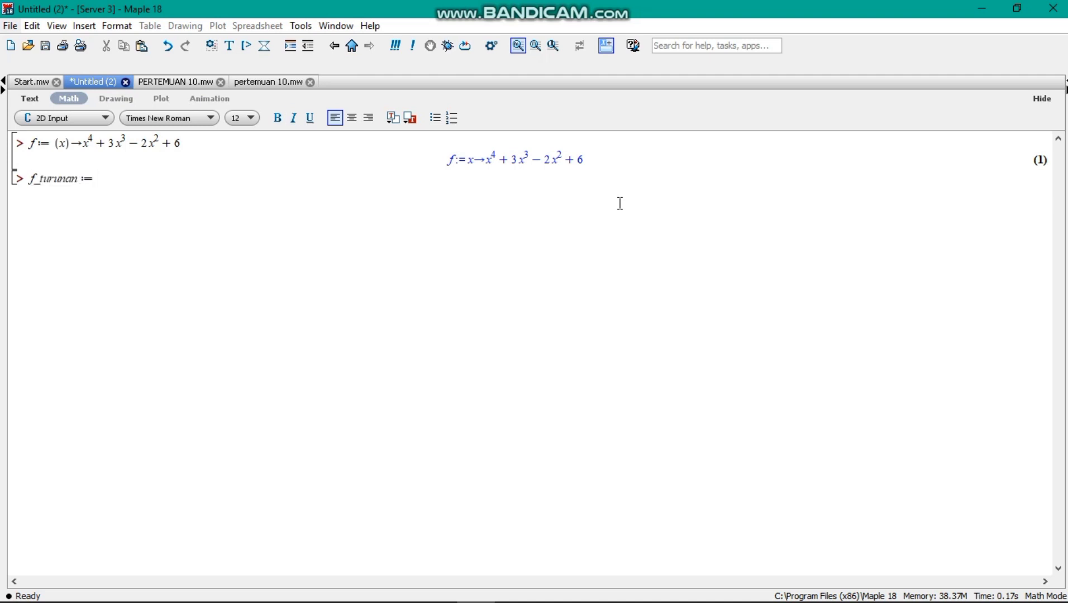
type("(x)->")
type("limit((")
type("f")
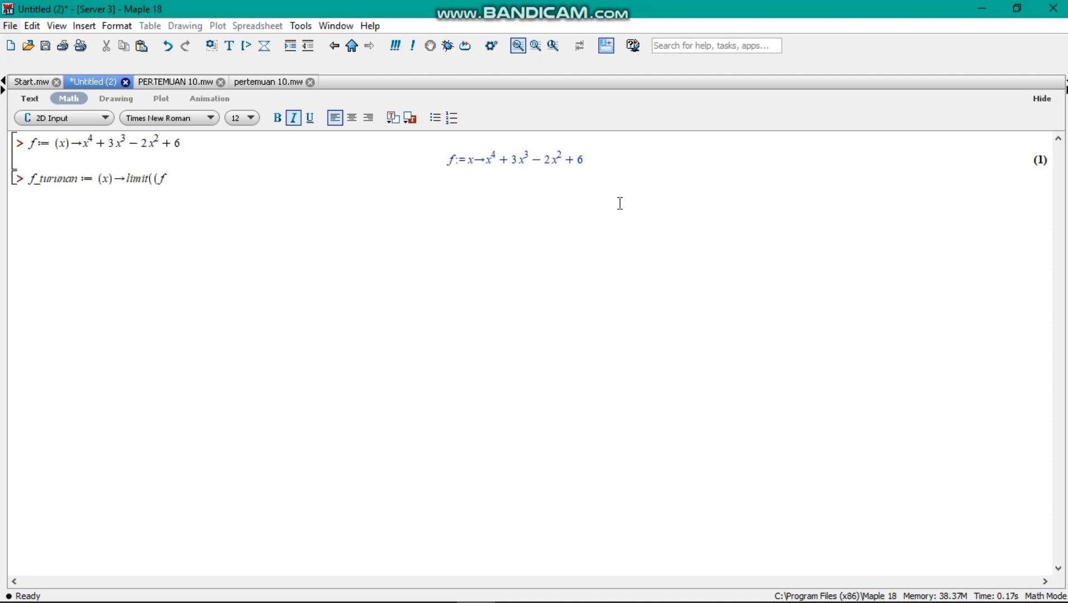
type("(x+h)")
type("-f(x")
type("))/")
type("h")
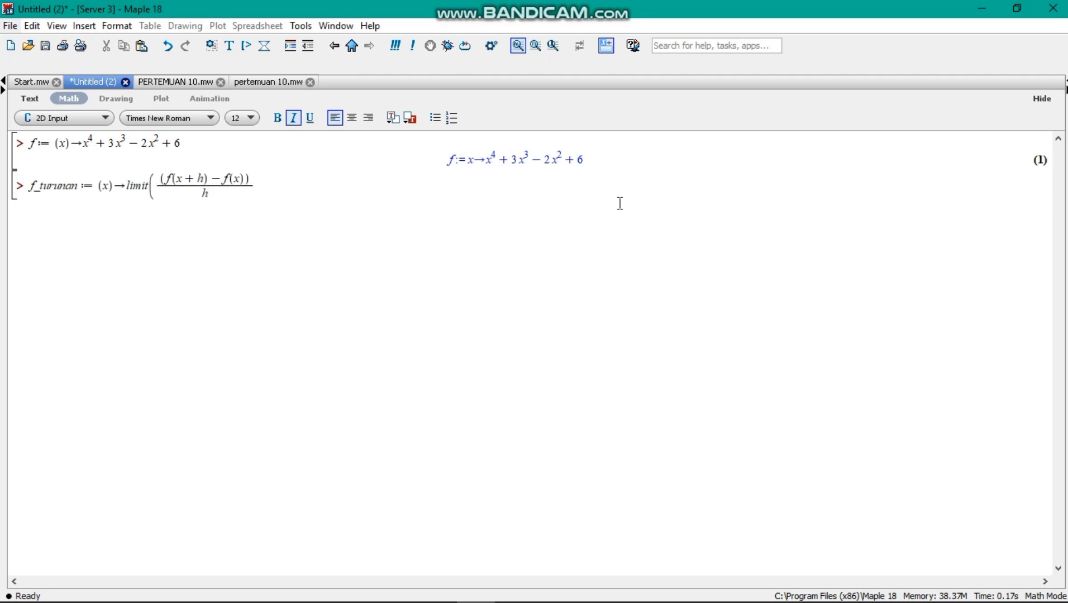
key("Right")
type(", h = 0)")
key("Return")
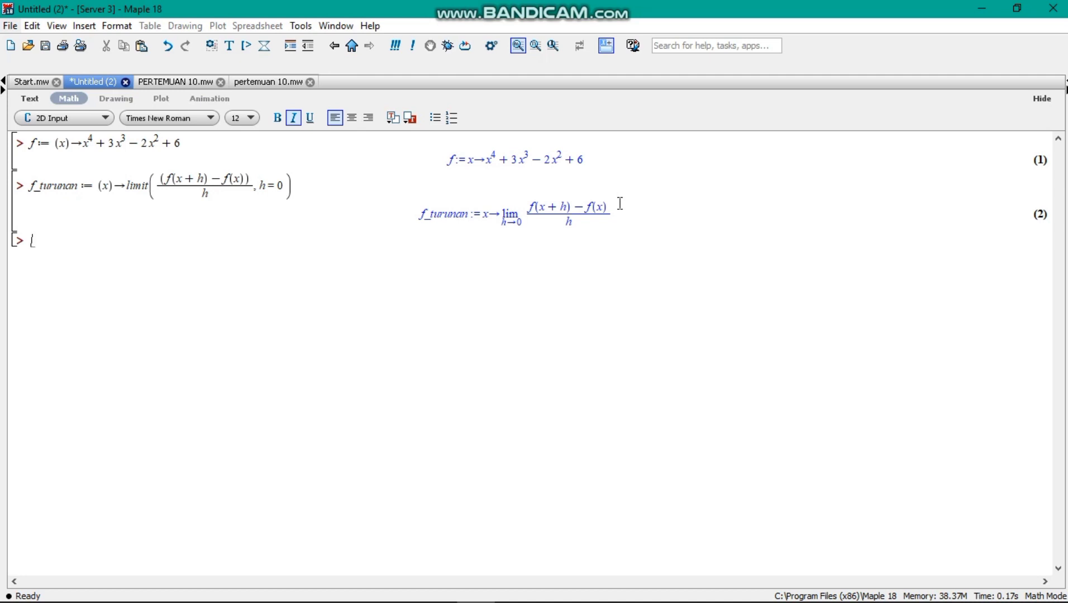
Evaluate f_turunan(x) to get the general derivative expression of f.
type("f")
key("ctrl+space")
key("Return")
type("(x)")
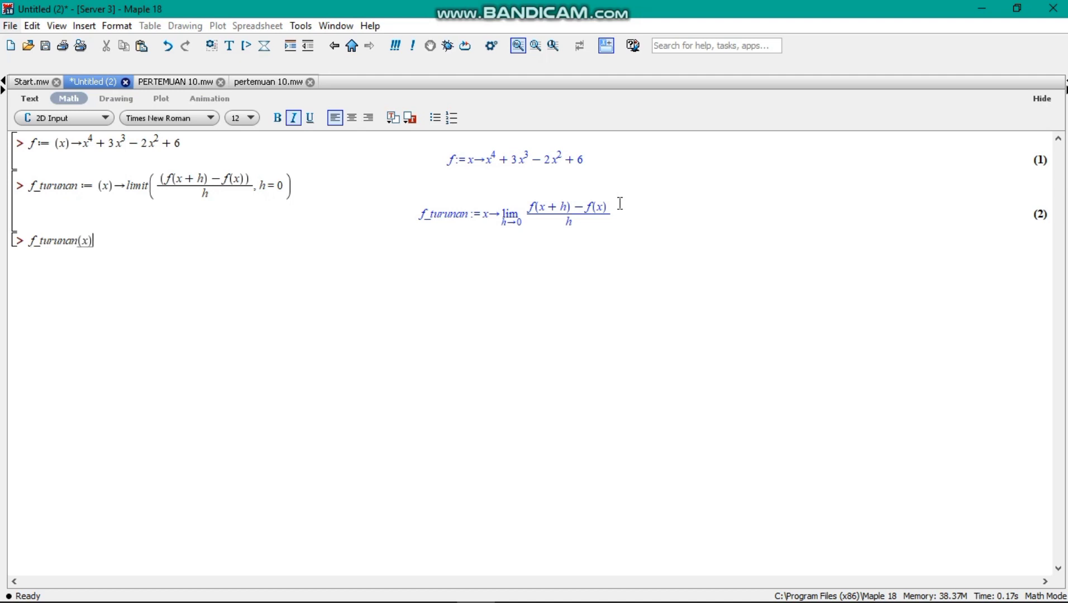
key("Return")
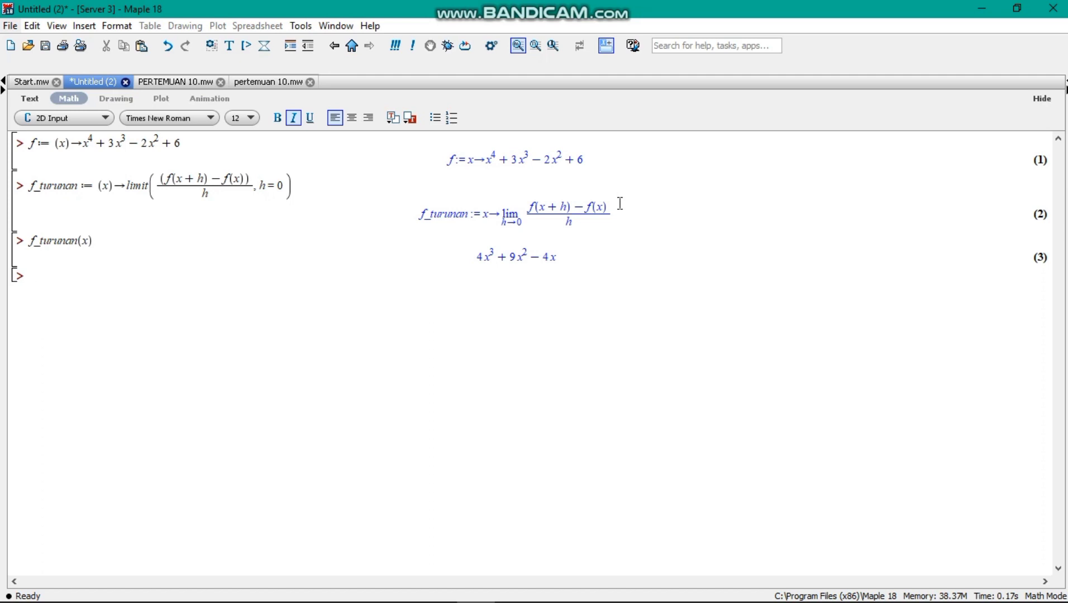
Evaluate the derivative at x = 1 with f_turunan(1).
type("f_")
key("ctrl+space")
key("Return")
type("(1)")
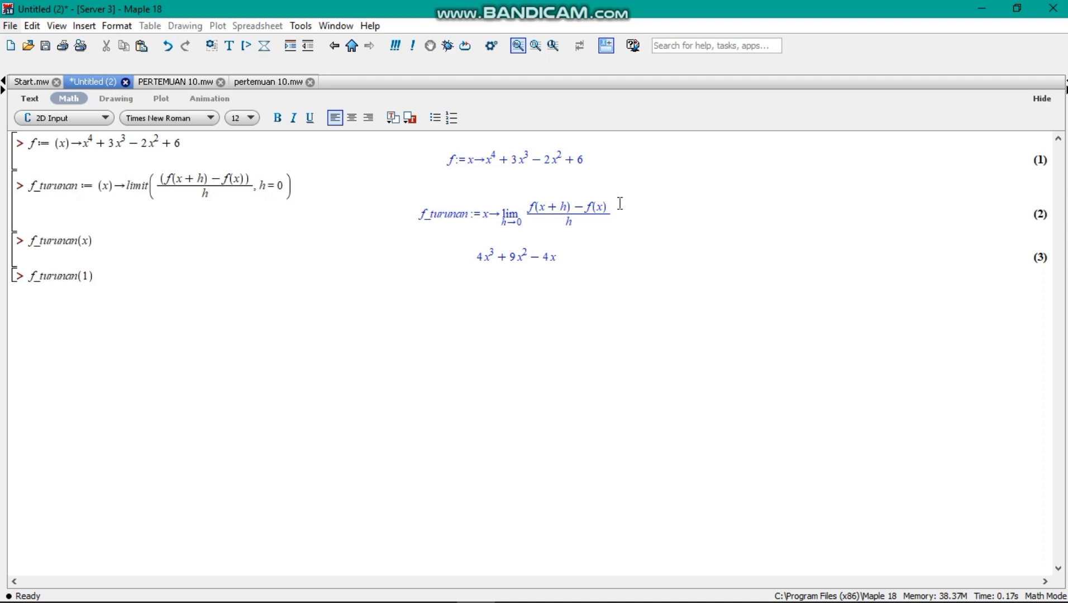
key("Return")
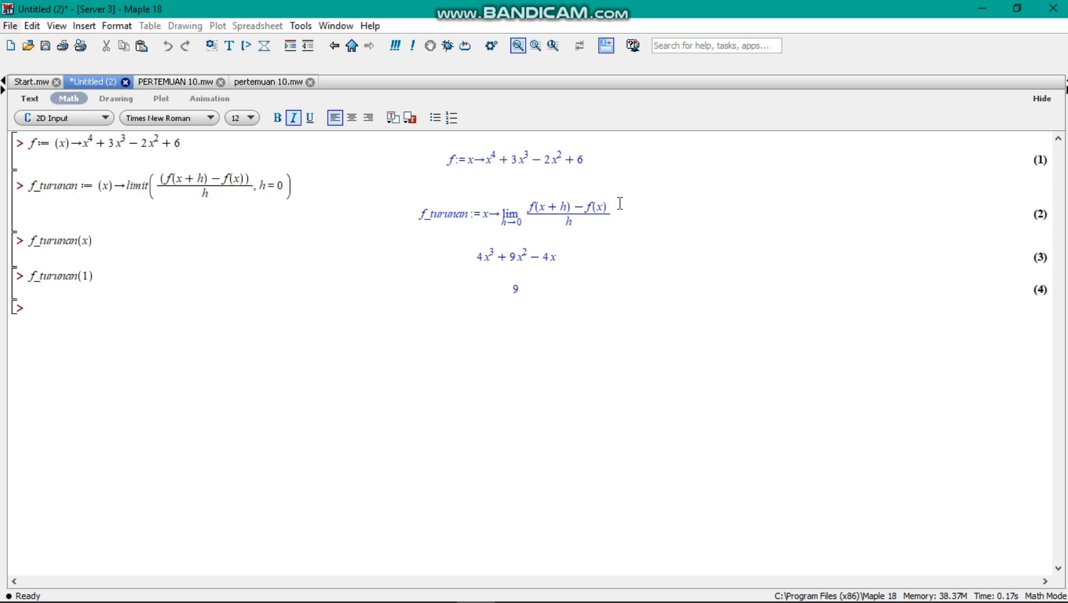
Plot f(x) and f_turunan(x) for x = -5..3 in red and blue, with legends "Grafik f(x)" and "Grafik f'(x)".
type("plot([f(x),f_")
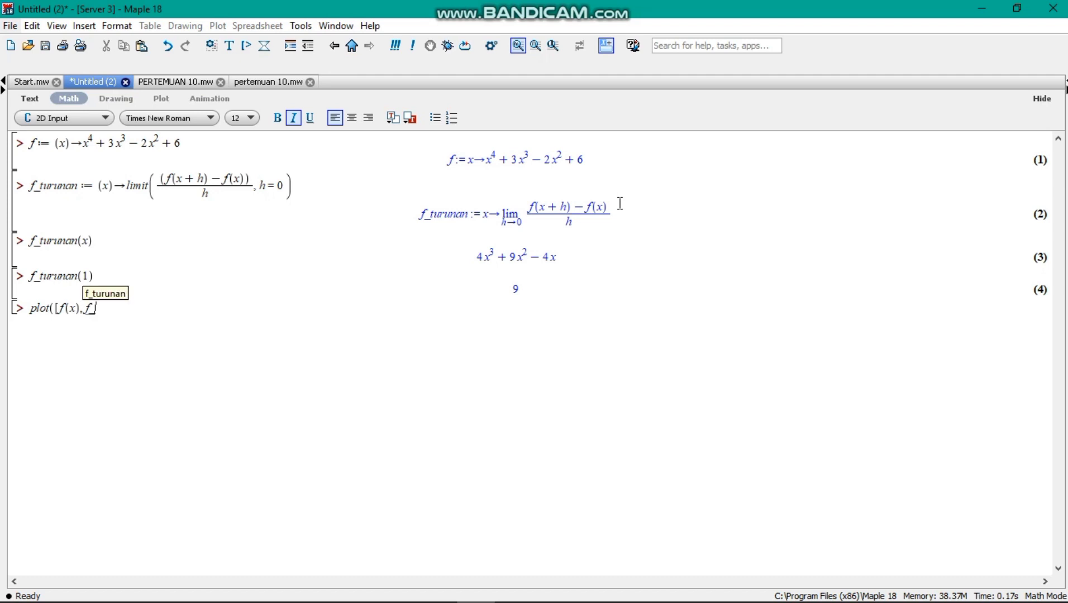
key("Return")
type("(x)")
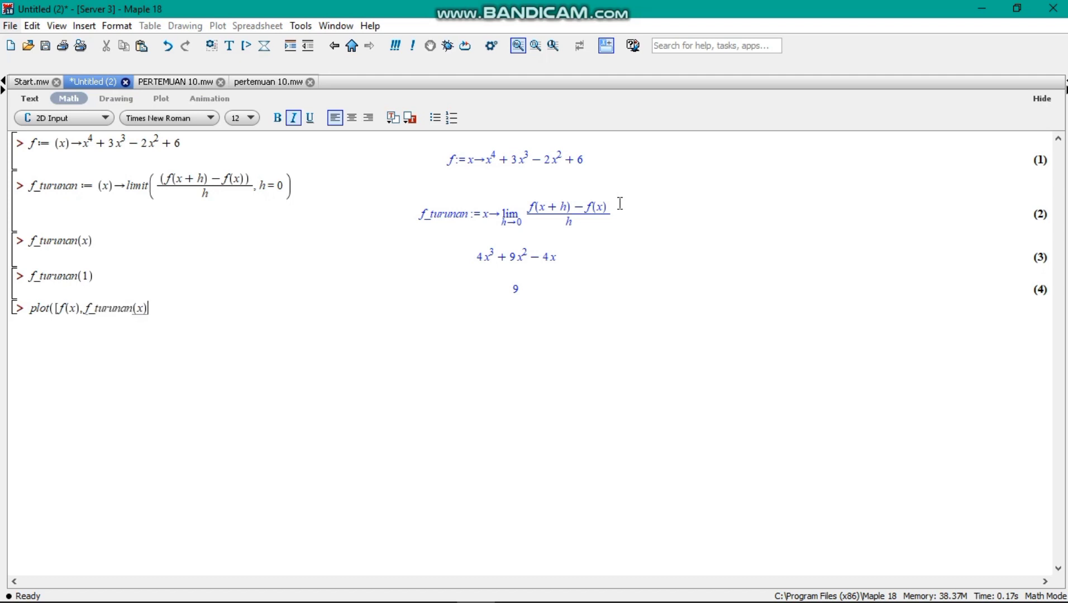
type("],x=-5..3,color=[red,blue],")
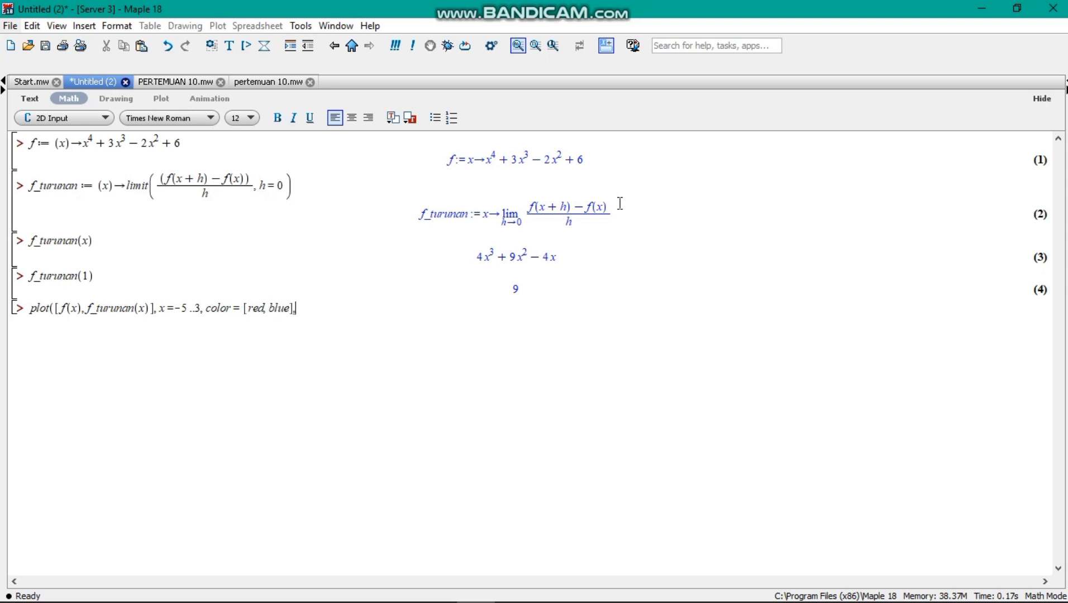
type("legend=[\"Grafik f(x)\"")
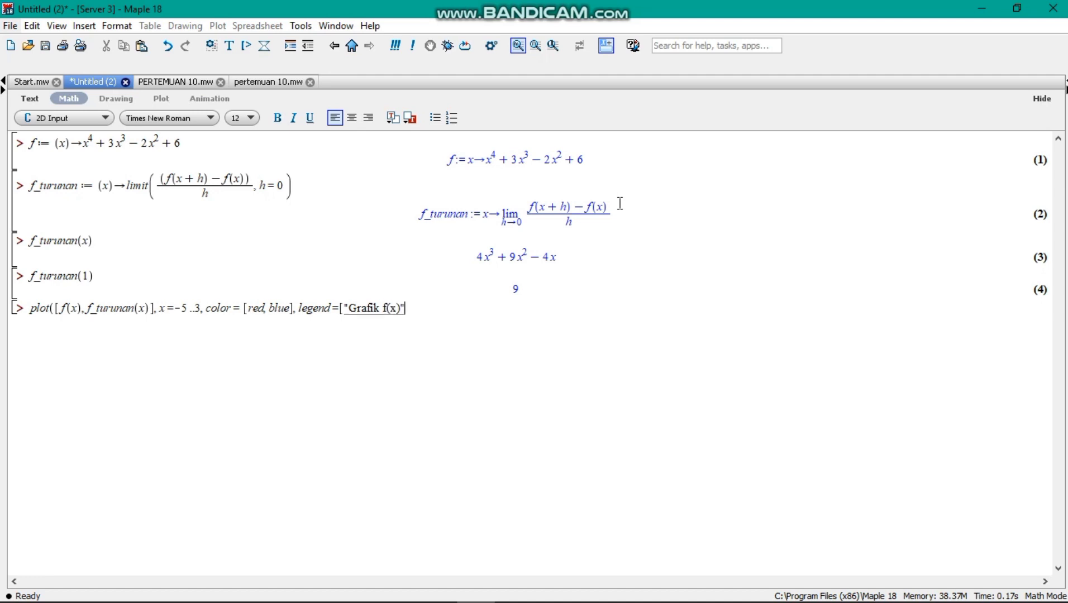
type(",\"Grafik f'(x)\"])")
key("Return")
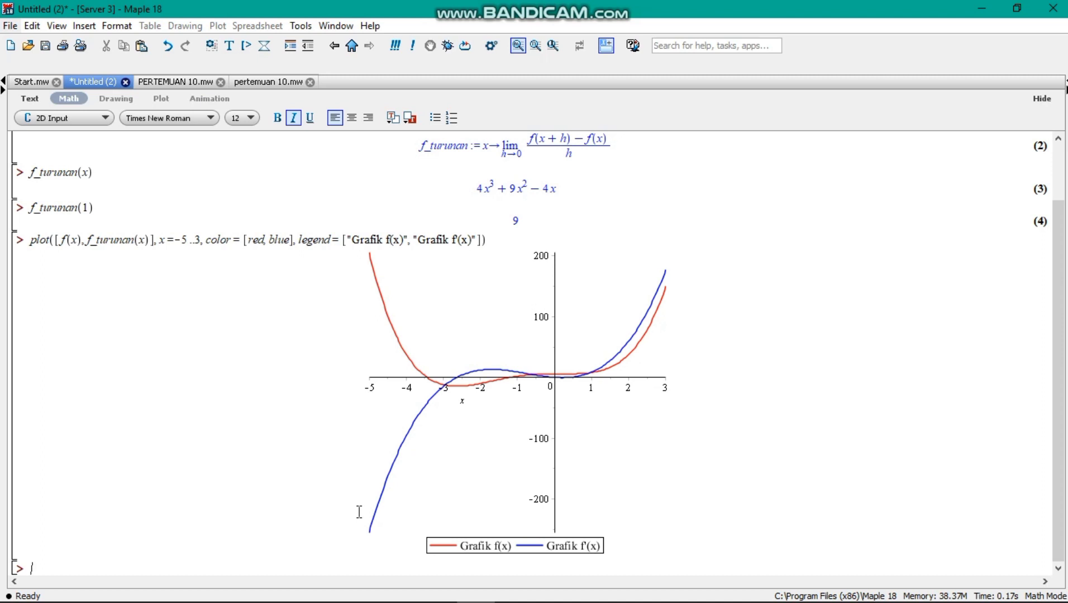
Solve f_turunan(x) = 0 for x to find the exact critical points.
type("solve(f_")
key("Return")
type("(x) = 0")
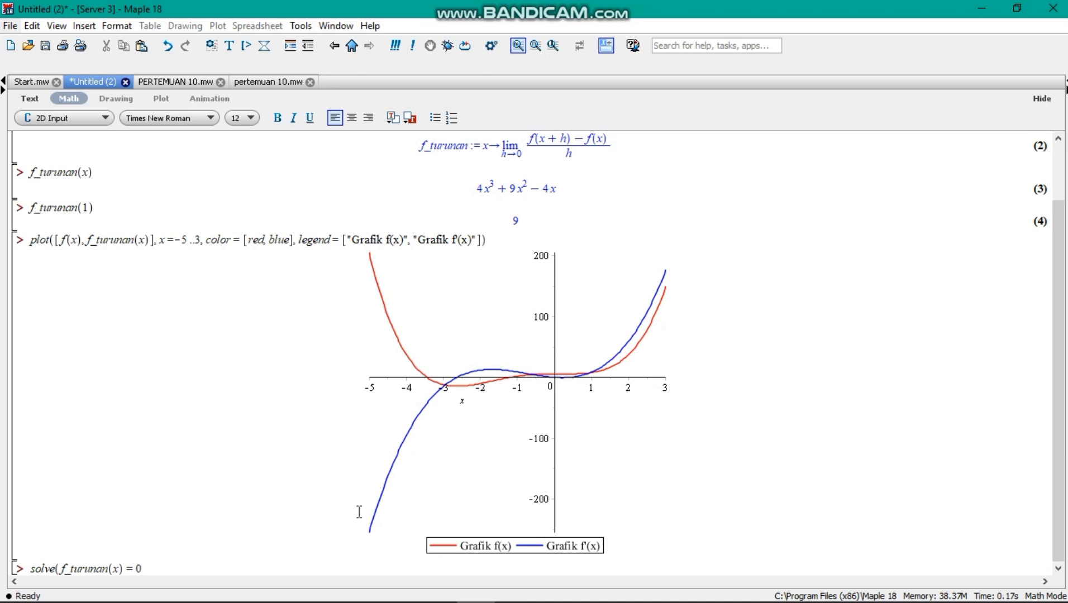
type(", x)")
key("Return")
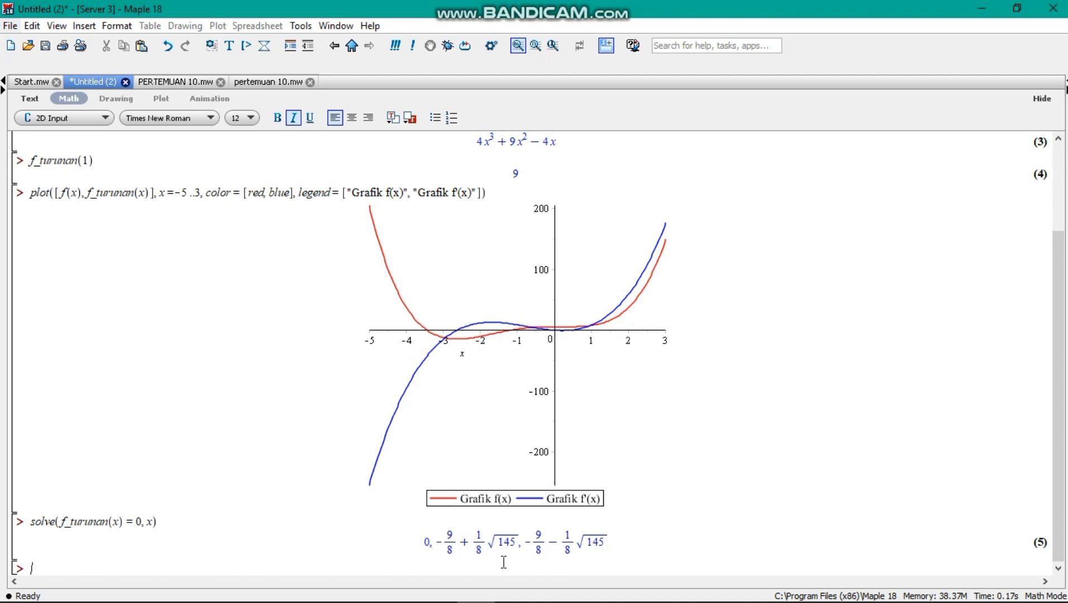
Solve f_turunan(x) = 0.0 for x to get the critical points as decimals.
type("solve(f_turunan(x) = ")
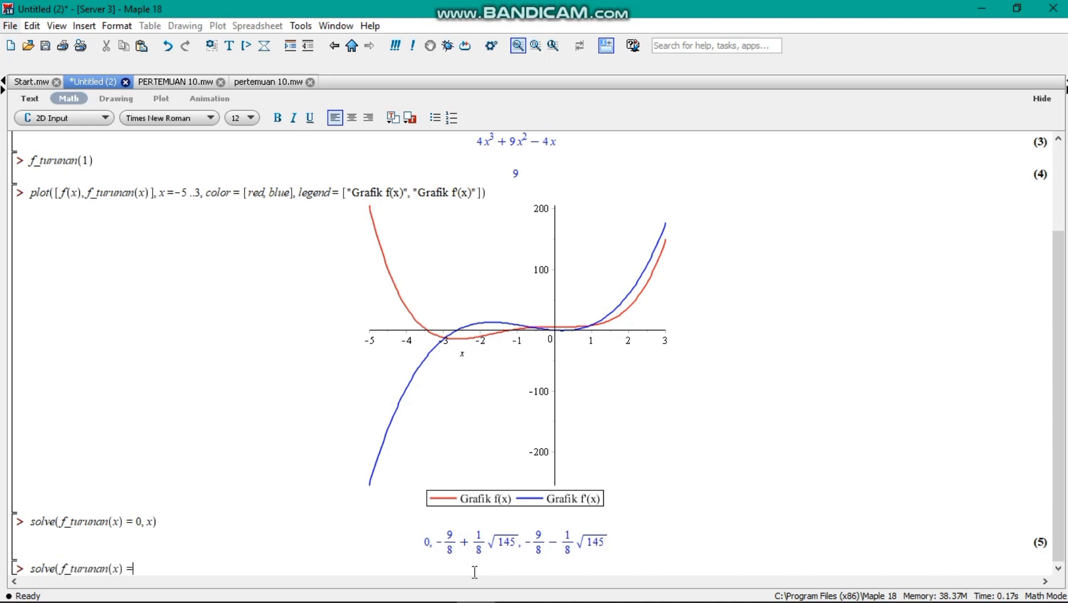
type("0.0, x)")
key("Return")
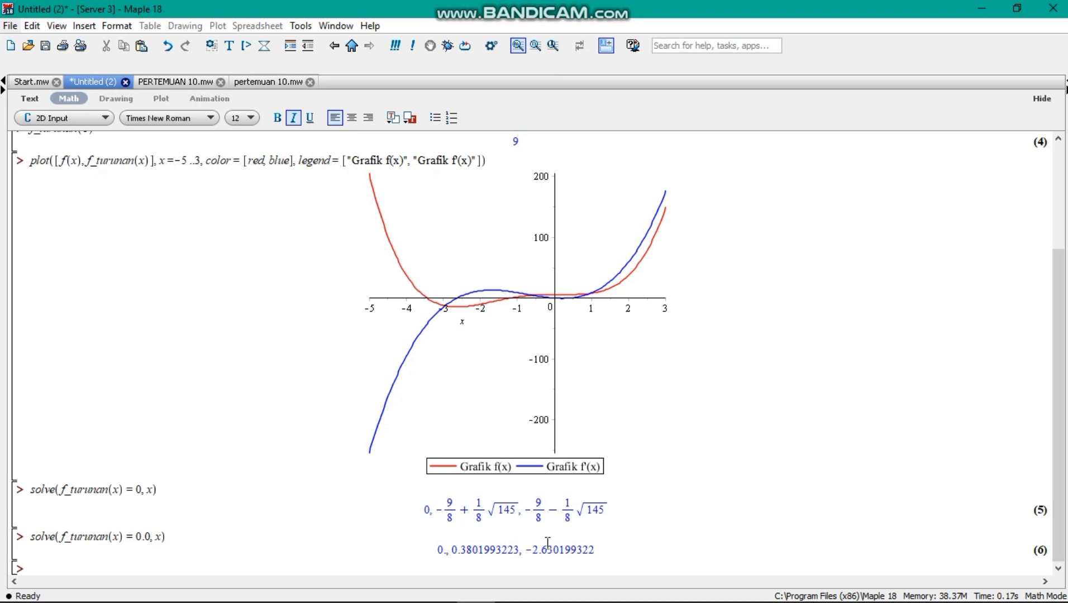
Copy the whole existing plot command for f(x) and f_turunan(x) into the empty prompt at the end of the worksheet.
left_click(606, 358)
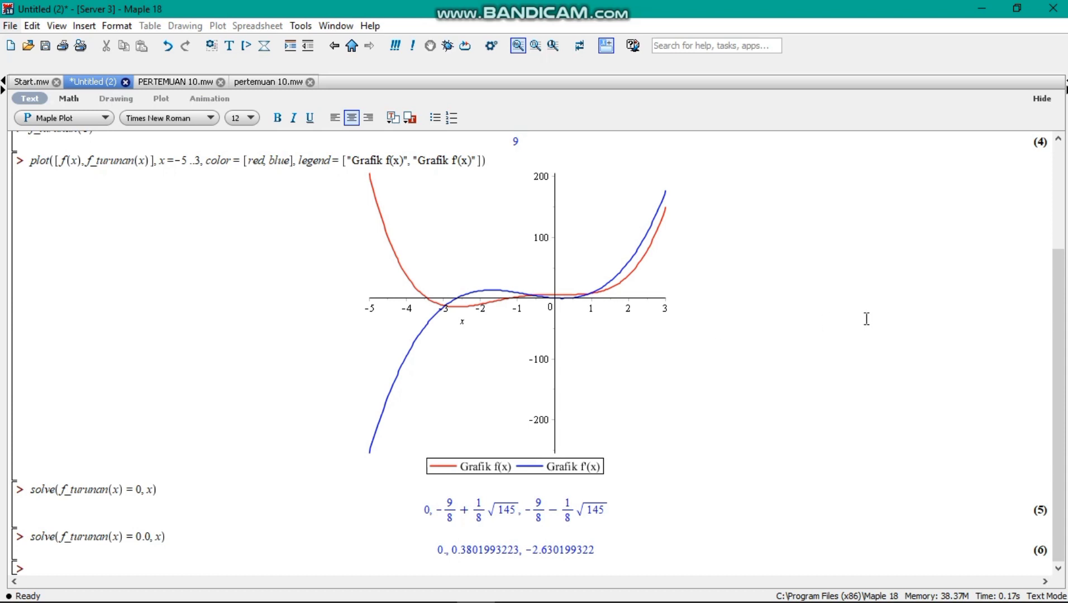
mouse_move(1060, 300)
left_mouse_down()
mouse_move(1060, 195)
mouse_move(1060, 302)
left_mouse_up()
left_click_drag(532, 159, 29, 308)
key("ctrl+c")
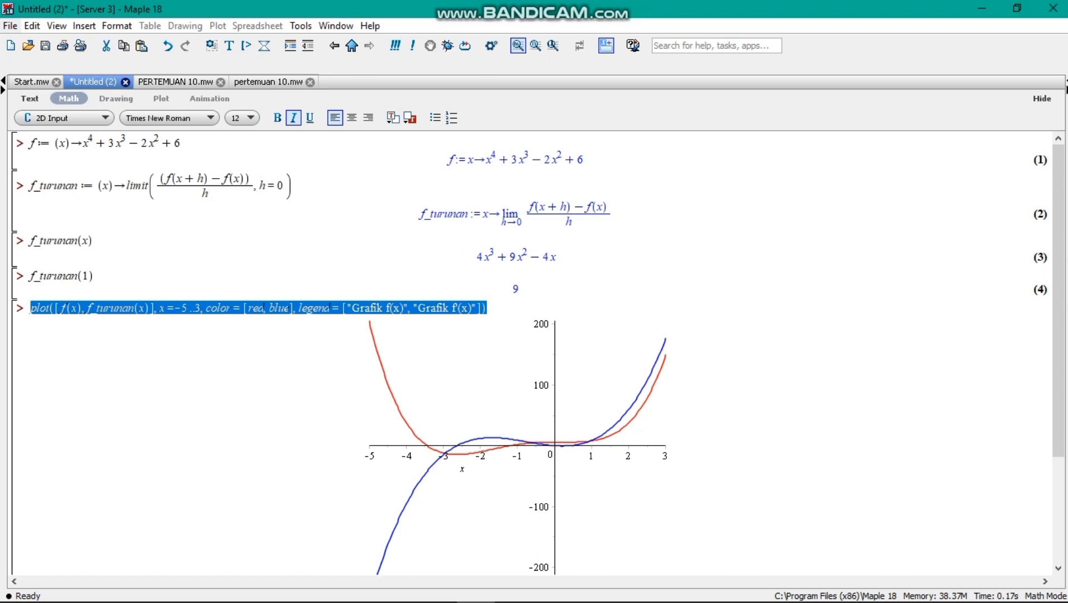
scroll(1065, 372, "down", 3)
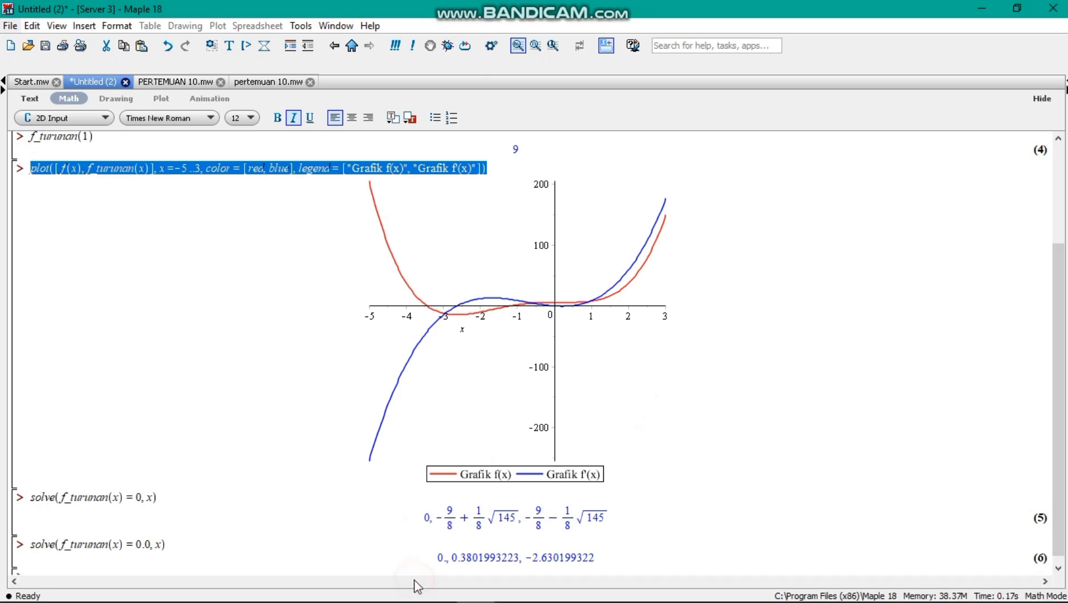
left_click(355, 569)
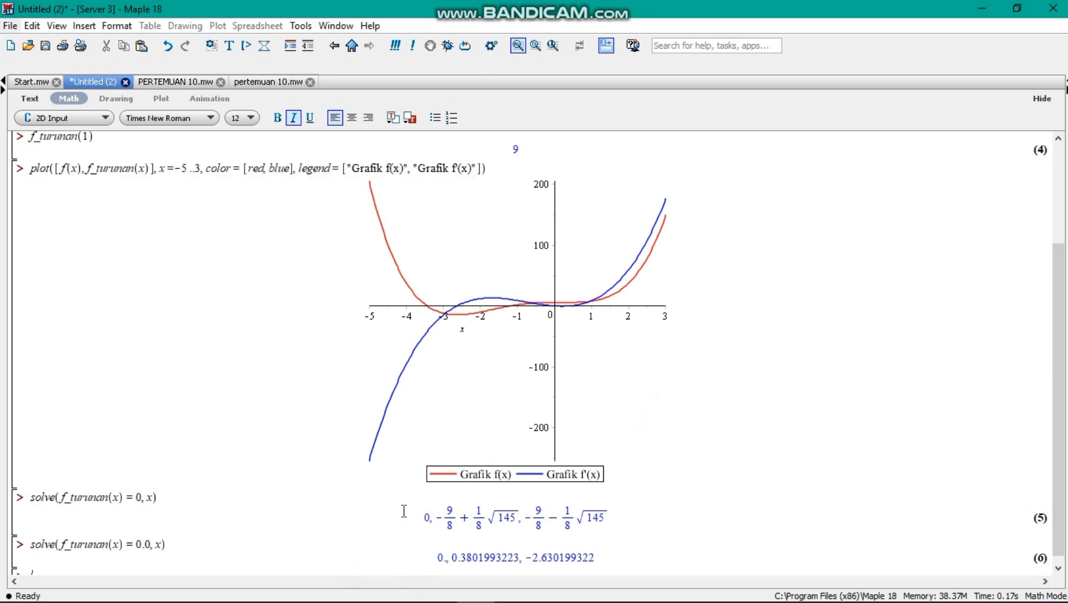
key("ctrl+v")
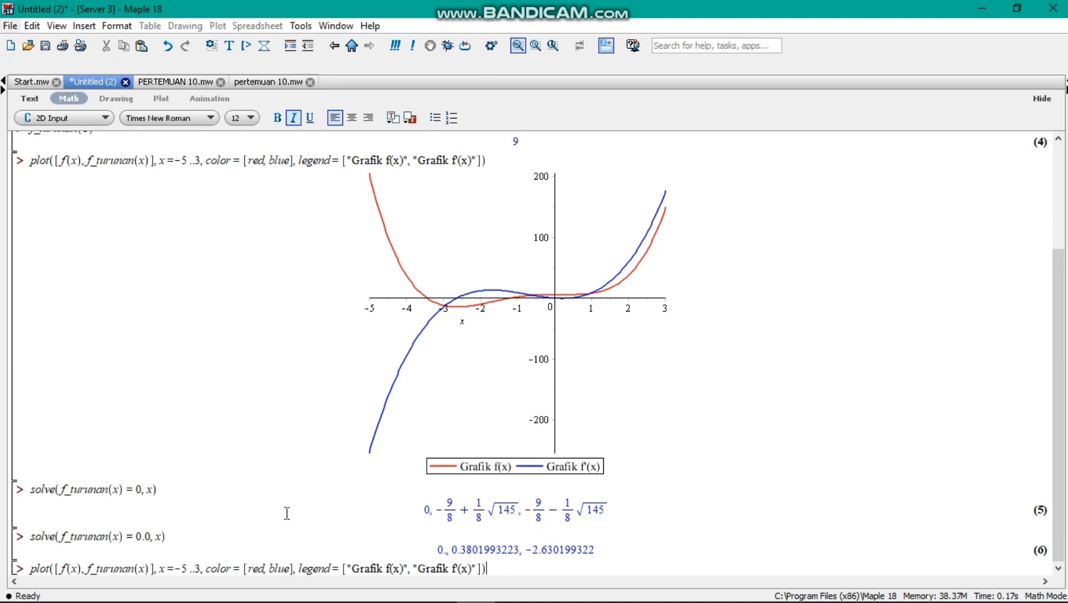
Change the x range of the copied plot command to -2.8..0.5 and execute it.
left_click(186, 567)
key("BackSpace")
type("2.")
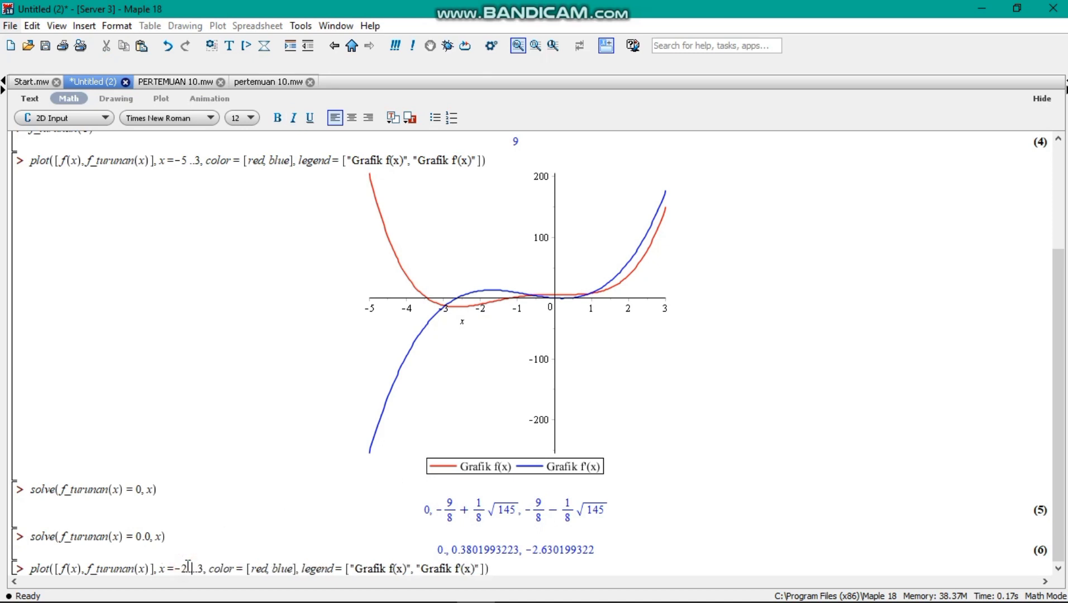
type("8")
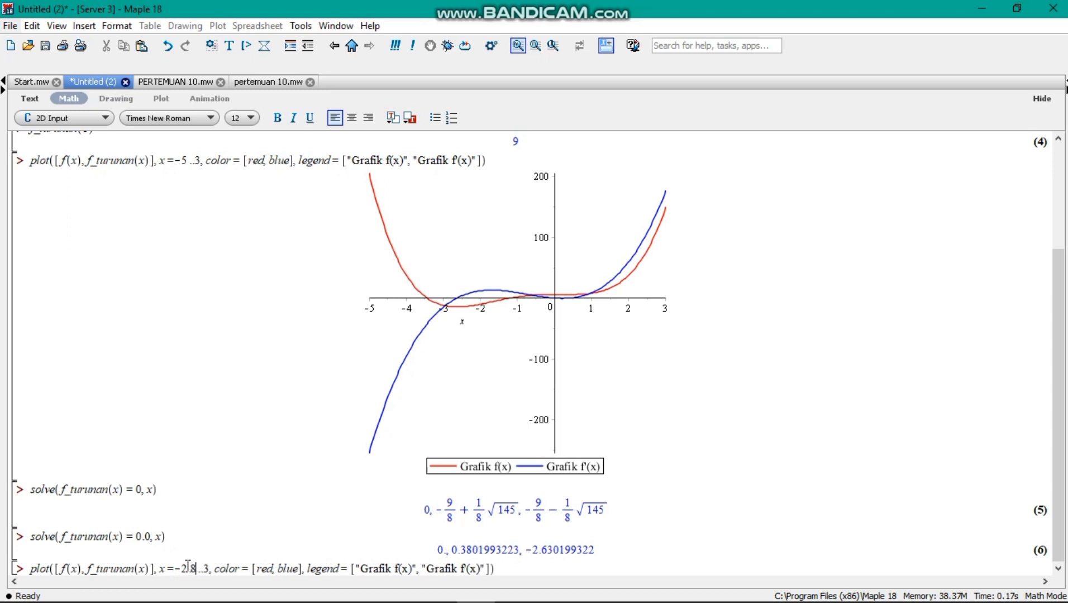
key("Right")
key("Right")
key("BackSpace")
type("0.5")
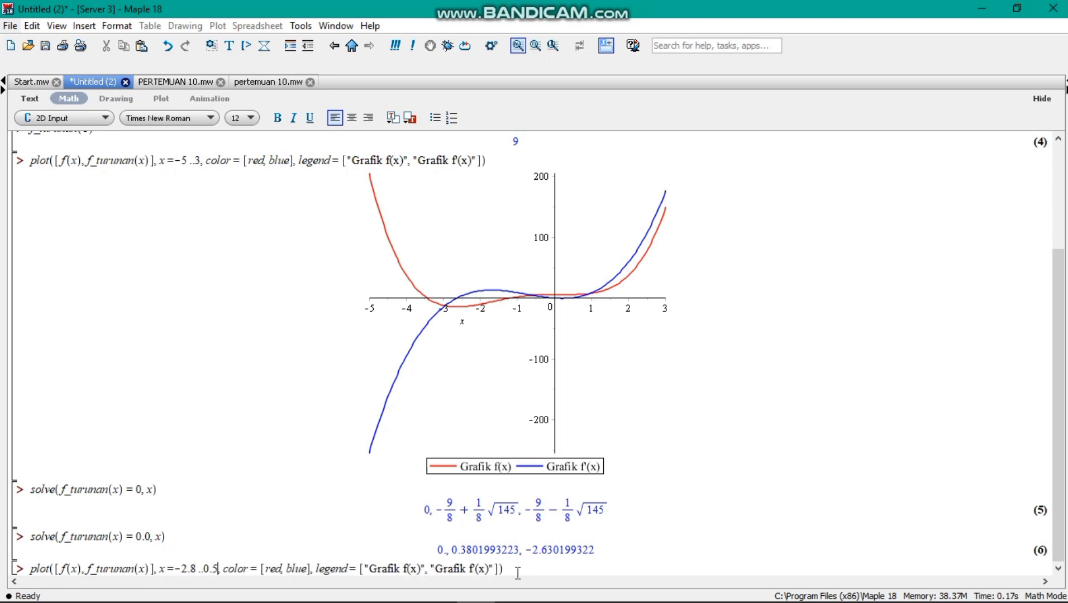
key("Return")
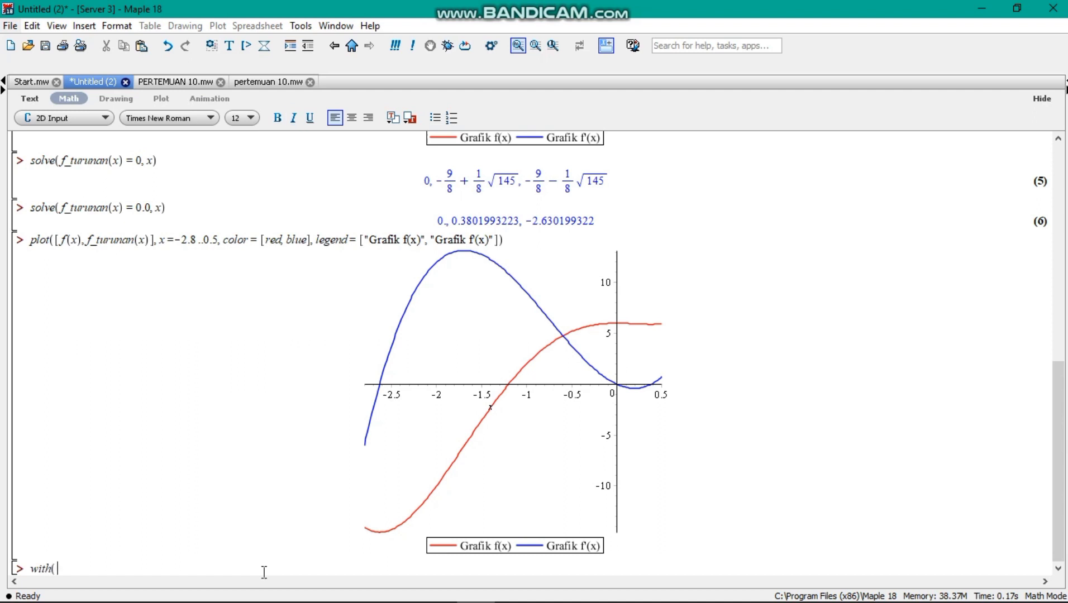
Load the calculus package by completing and executing with(Student[Calculus1]).
type("Student[Calcu")
key("Return")
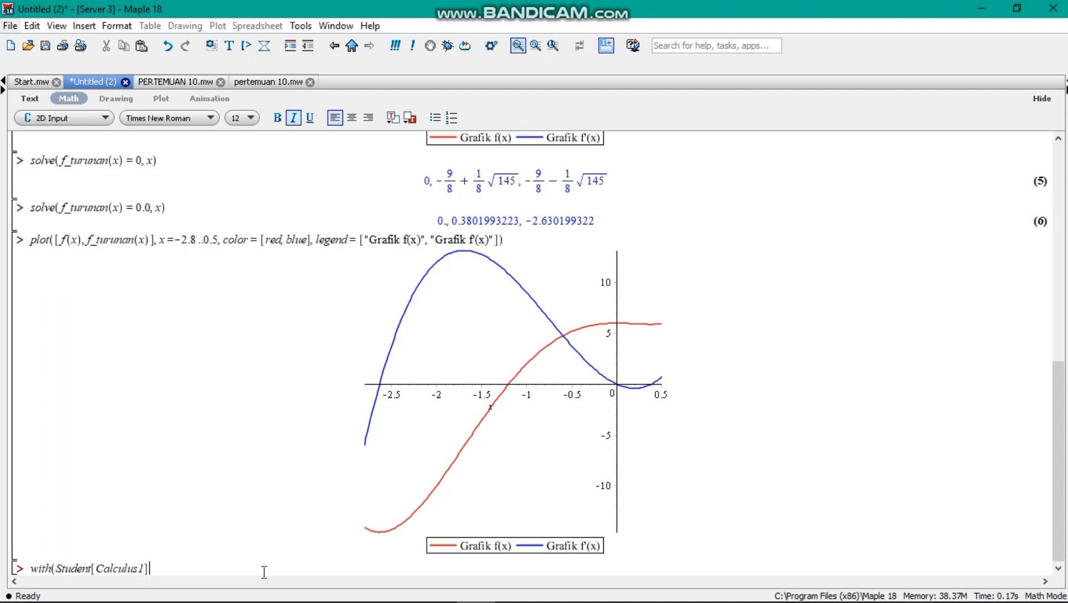
type(")")
key("Return")
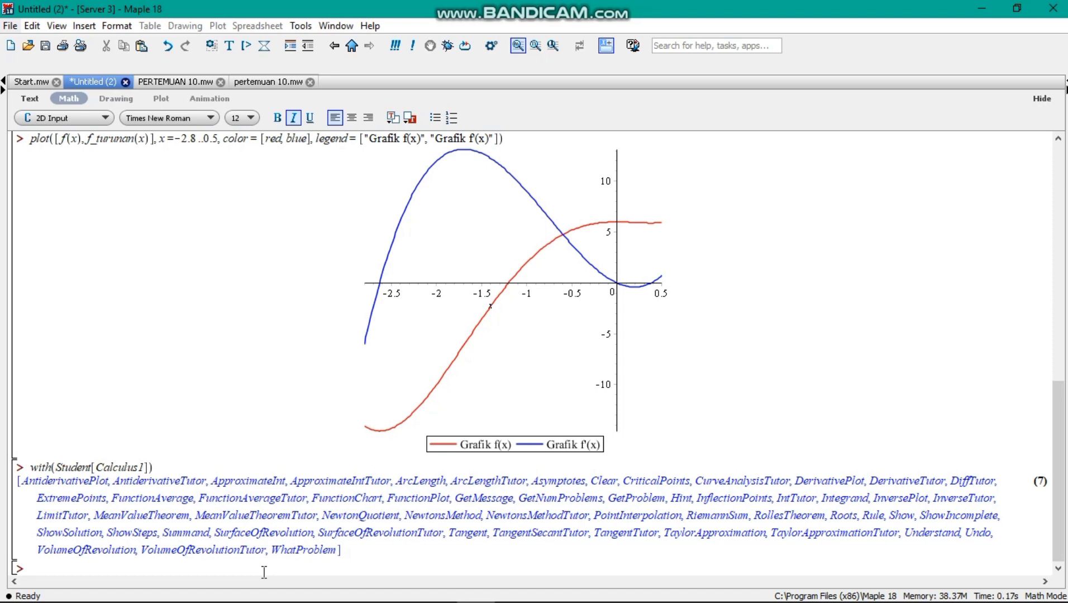
Redefine the function as f := (x) -> 3x^3 - 4x and evaluate it.
type("f:")
type("=(")
type("x)-")
type(">")
type("3*x^3")
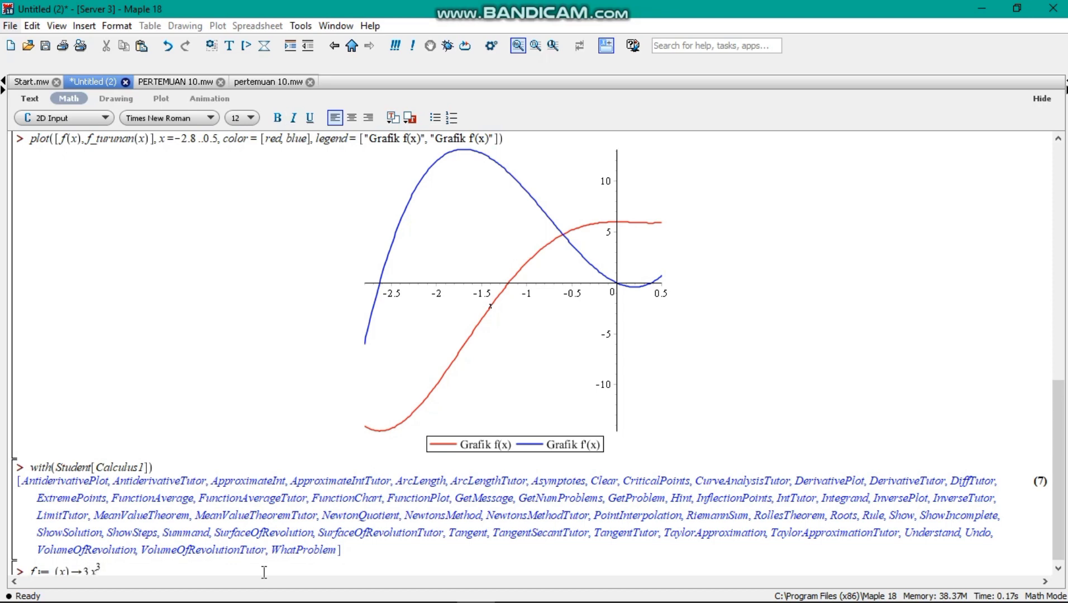
key("Right")
type("-4*x")
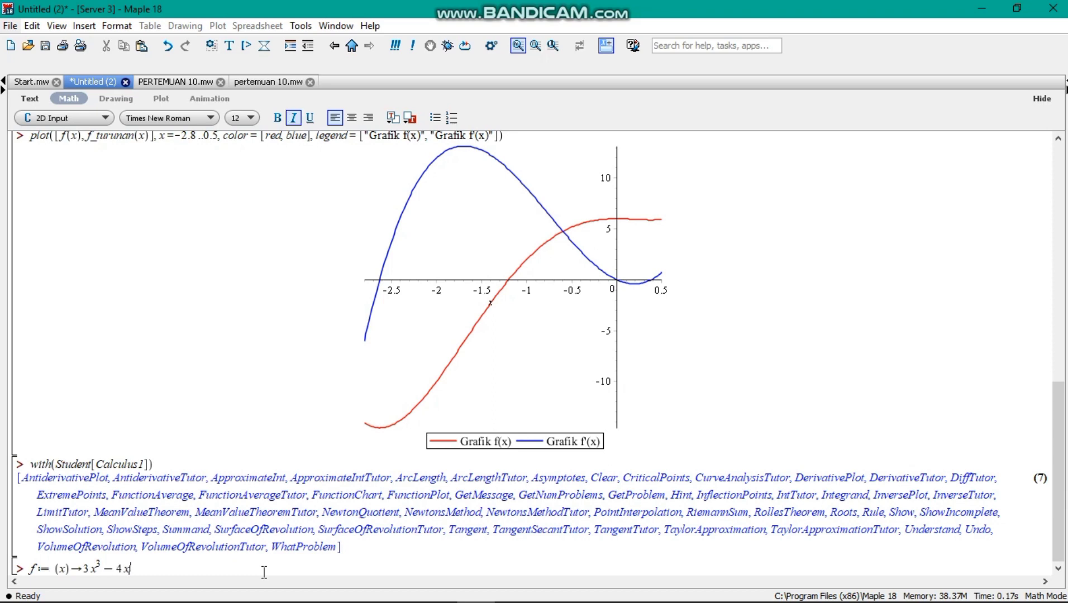
key("Return")
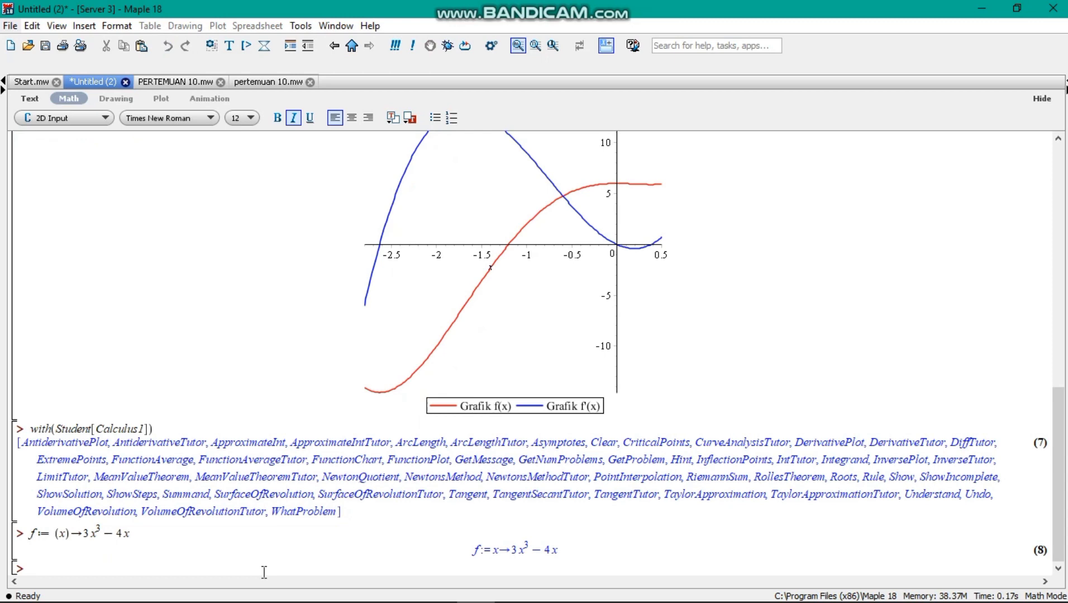
Plot f(x) together with its derivative over -2..3 by executing DerivativePlot(f(x), -2..3).
type("DerivativePlo")
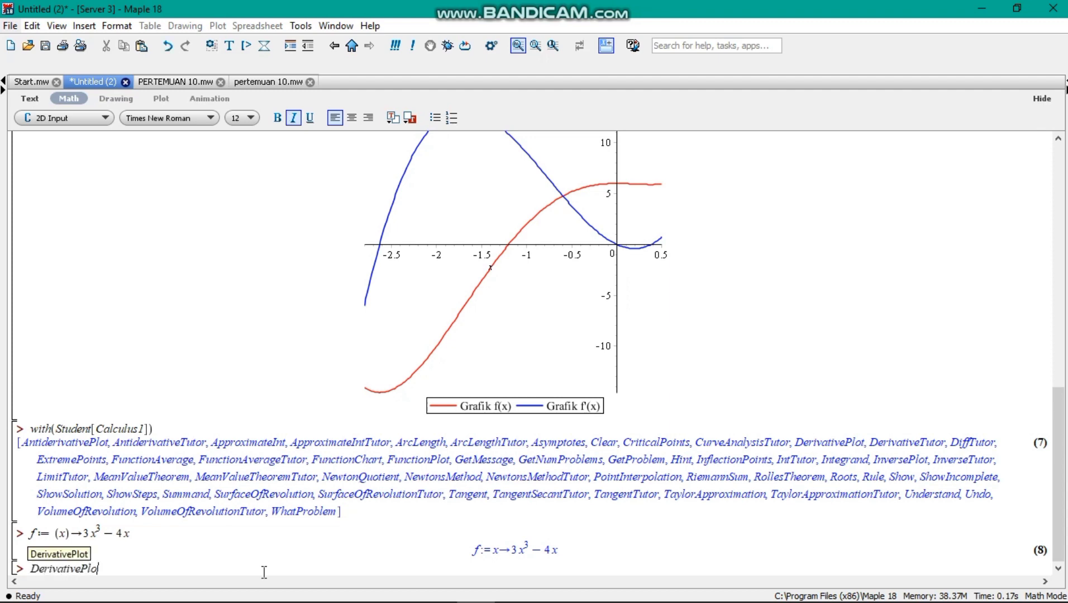
type("t(f")
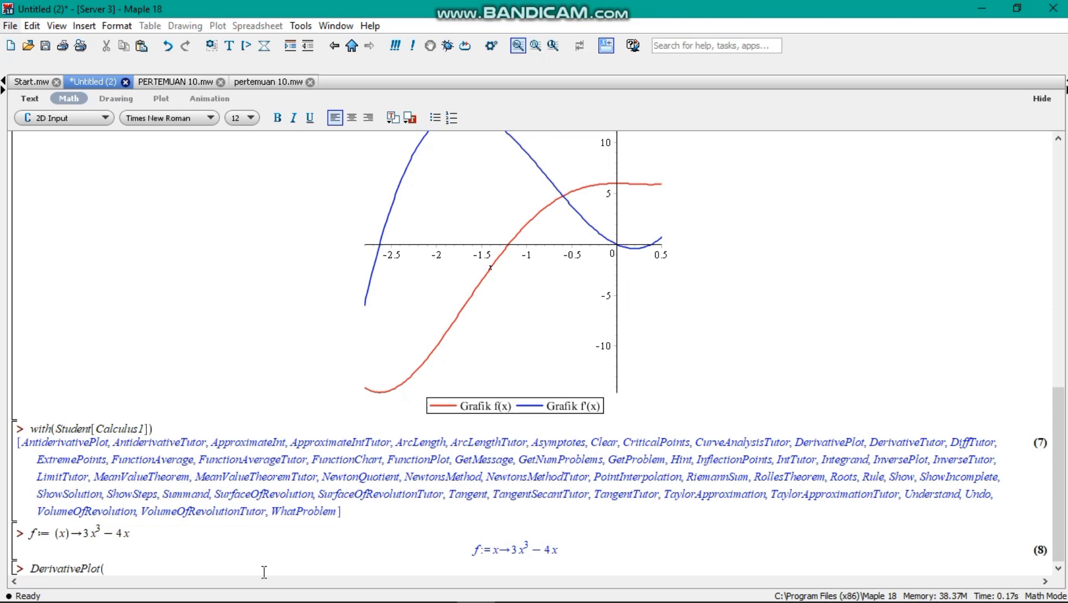
type("(x),")
type("-2 ..3)")
key("Return")
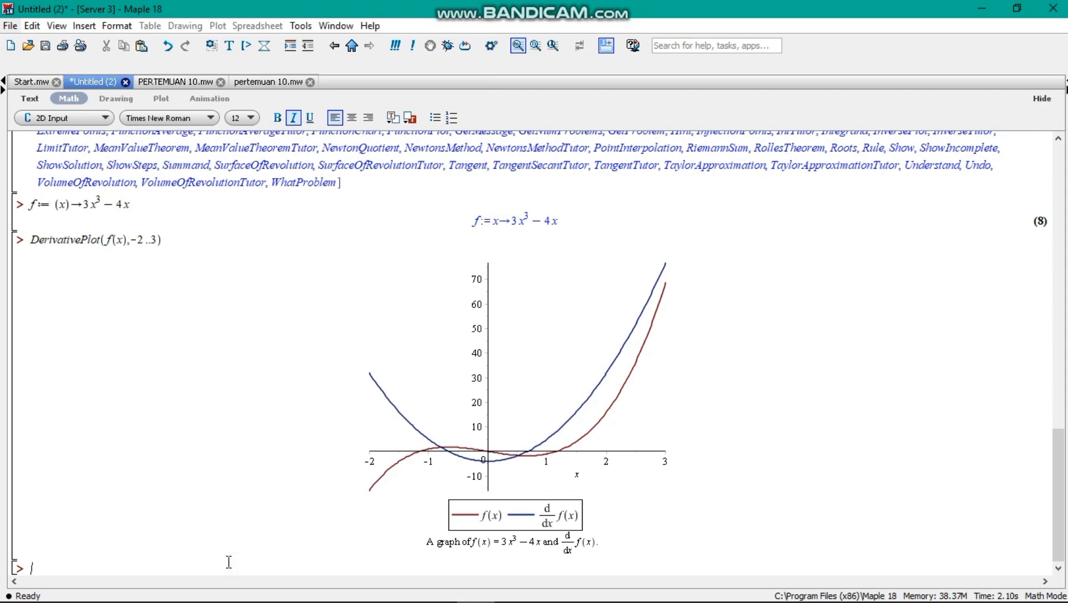
Redefine the function as f := (x) -> 2x^2 - 3x + 9, evaluate it, and differentiate it with diff(f(x), x).
type("f")
type(":=")
type("(x)-")
type(">2")
type("x^")
type("2")
key("Right")
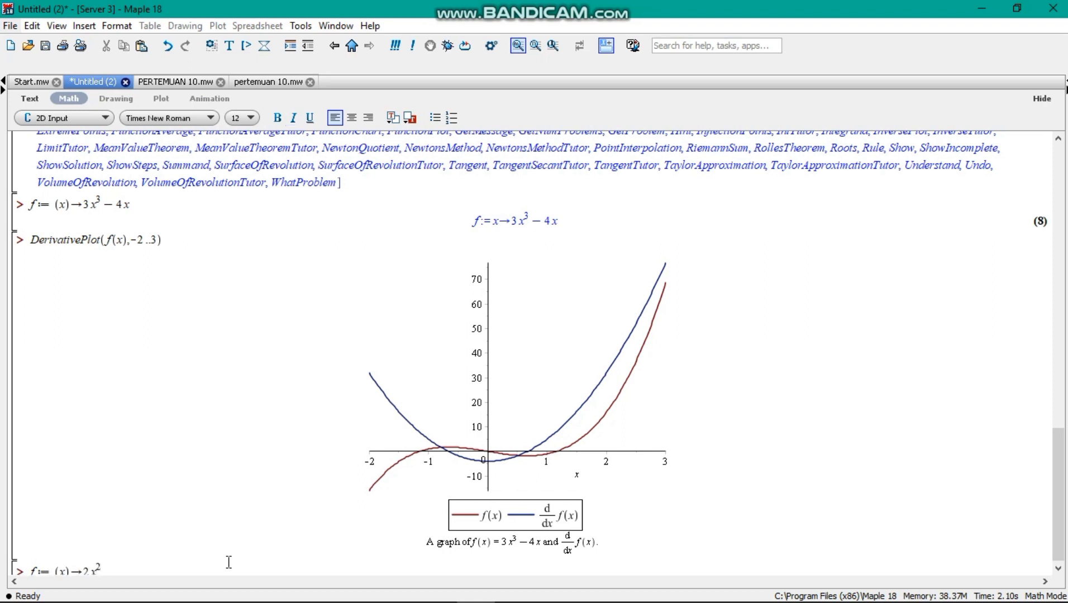
type("-3")
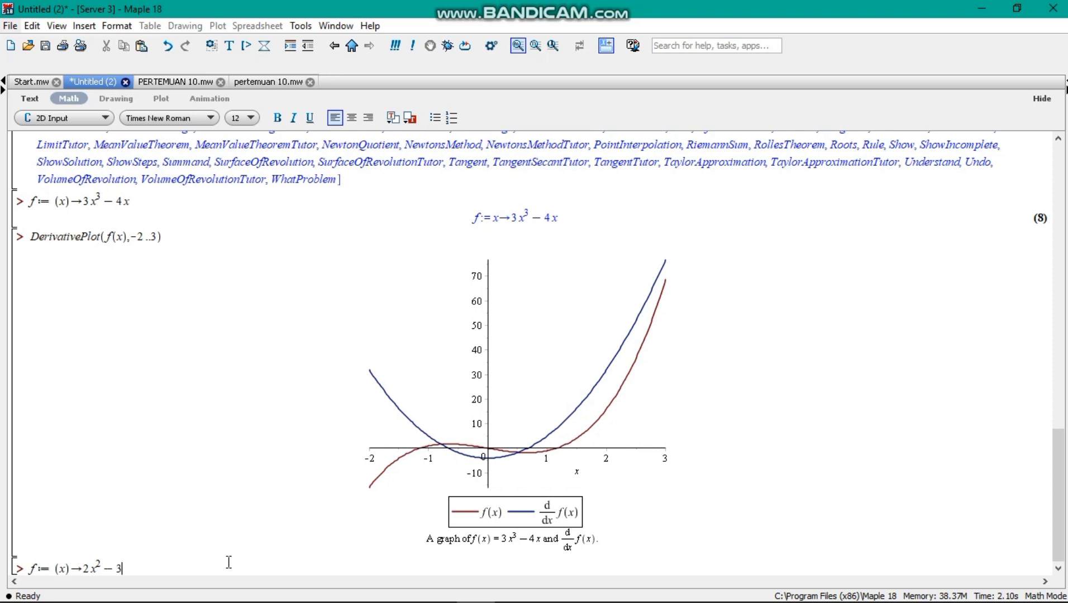
type("x+9")
key("Return")
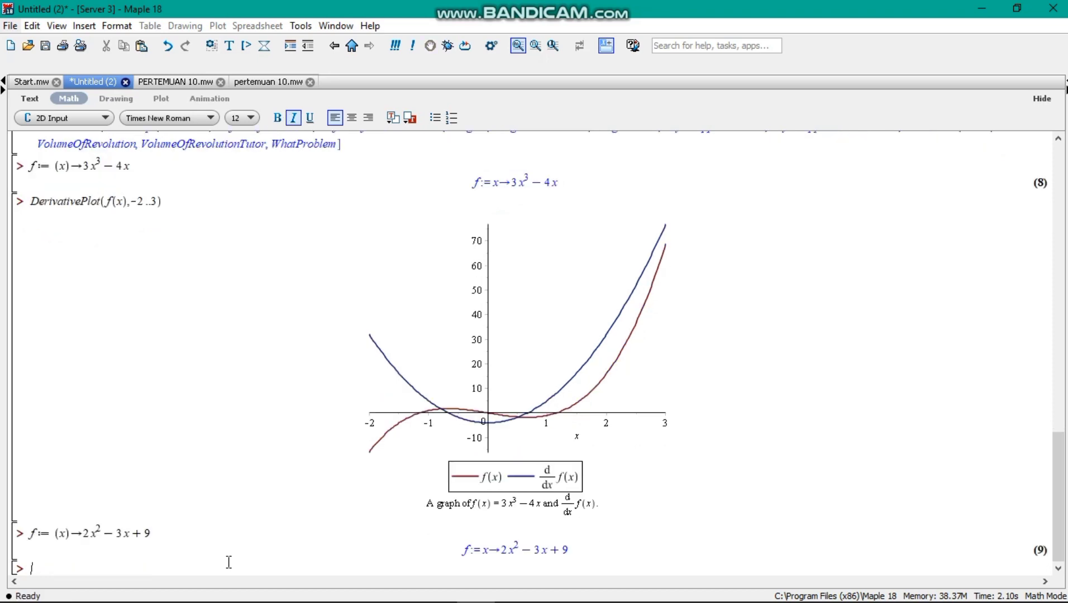
type("diff(f(x), x)")
key("Return")
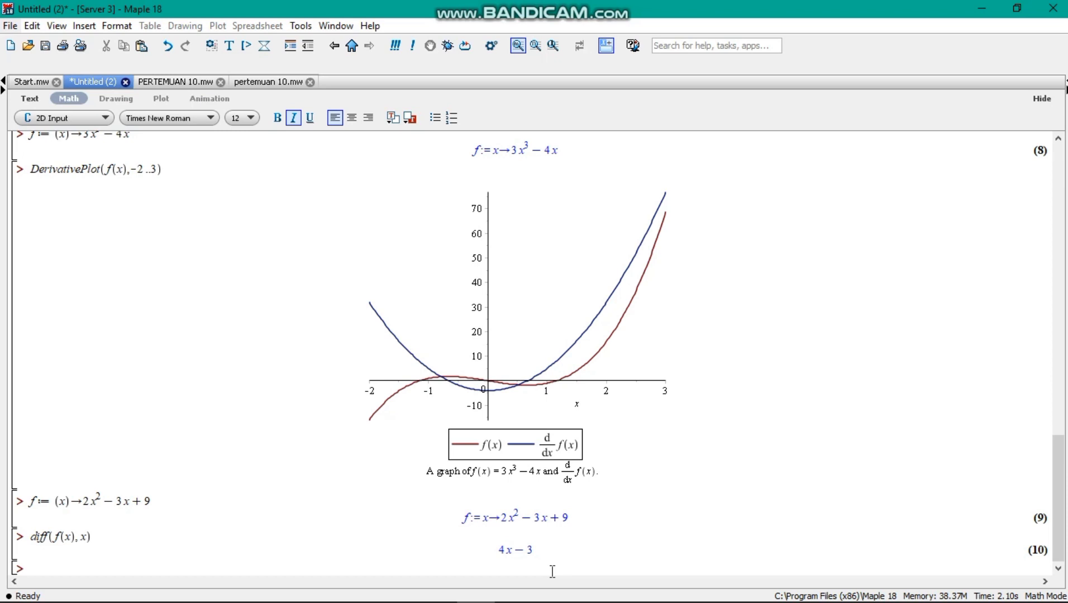
Redefine f as a function of t, f := (t) -> sin(2t)/(t-1), and evaluate the definition.
type("f: ")
type("(t)")
key("BackSpace")
key("BackSpace")
key("BackSpace")
type("=(t)->sin")
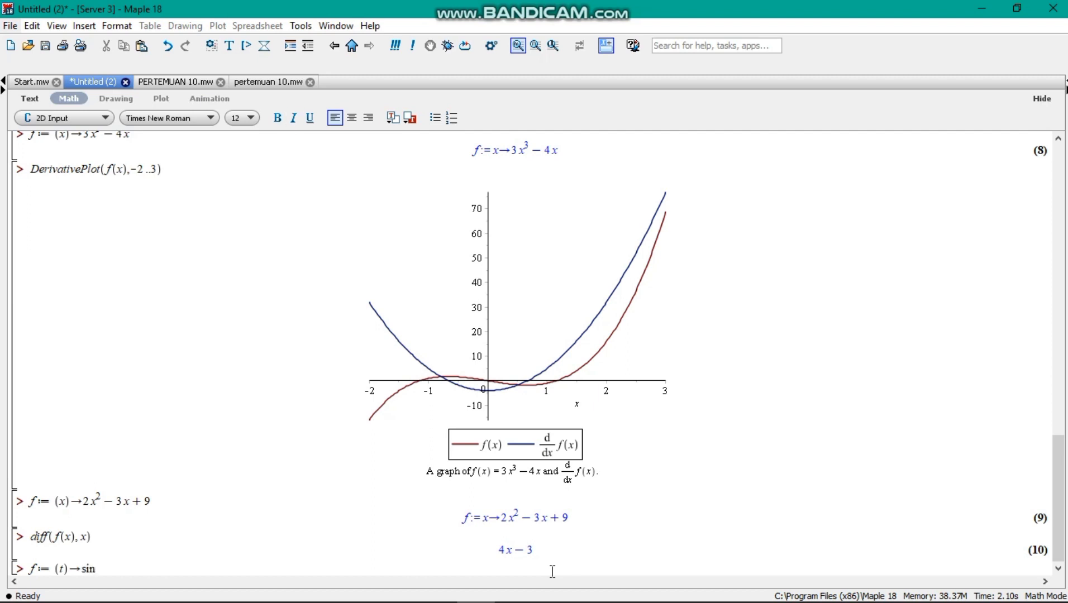
type("(2t)/")
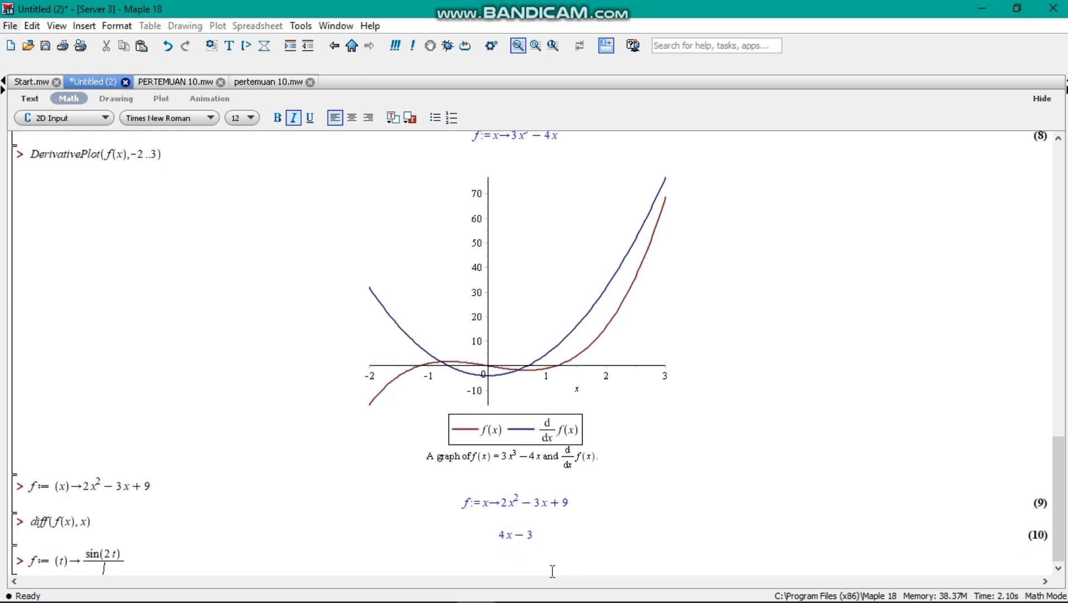
type("(t-")
type("1)")
key("Right")
key("Return")
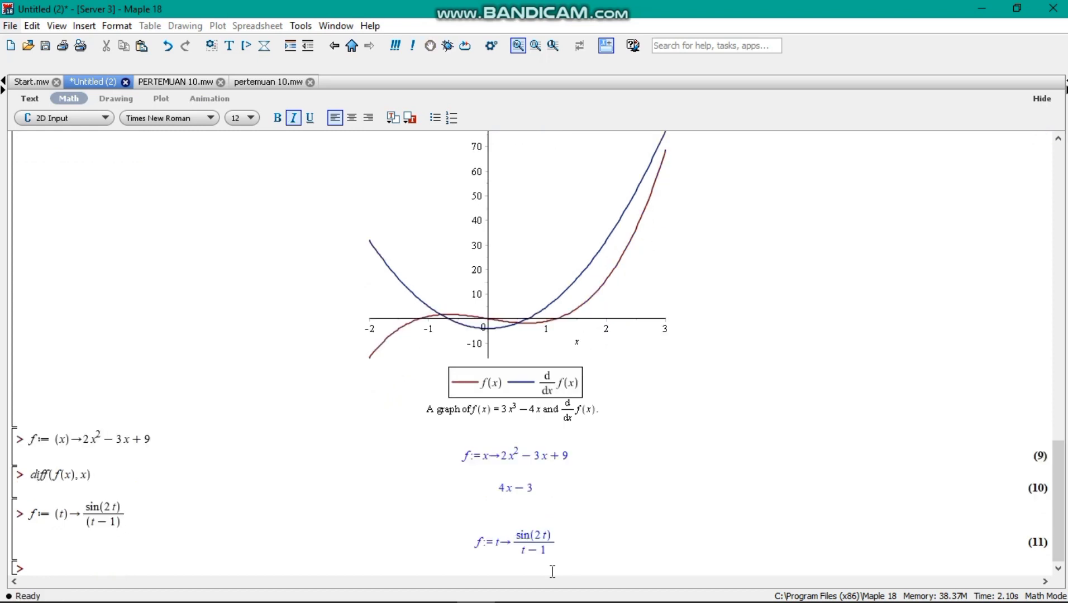
Differentiate the function of t by executing diff(f(t), t).
type("(f(t),")
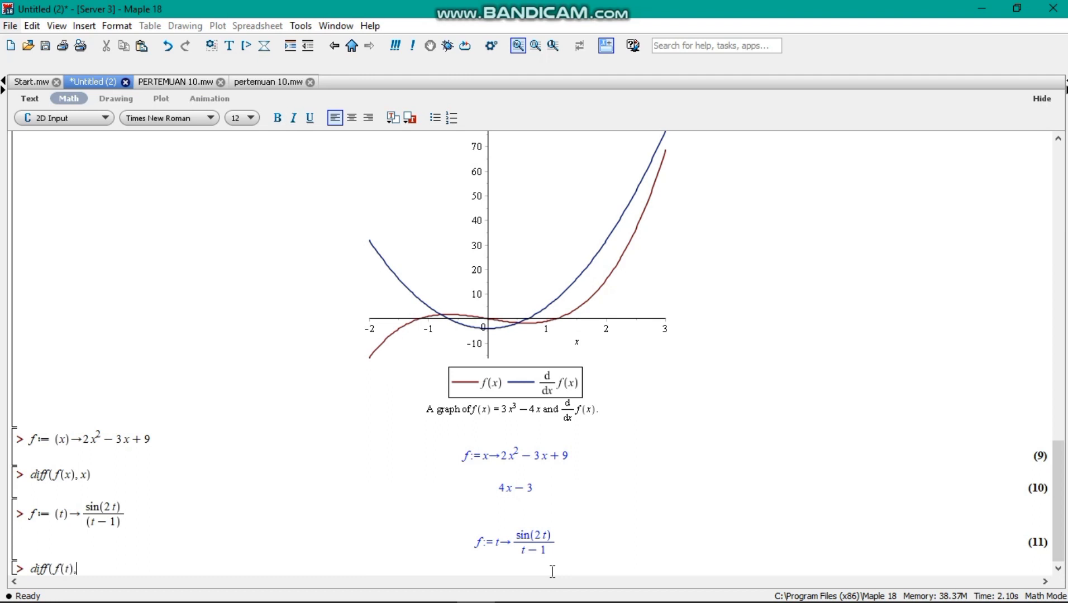
type(" t)")
key("Return")
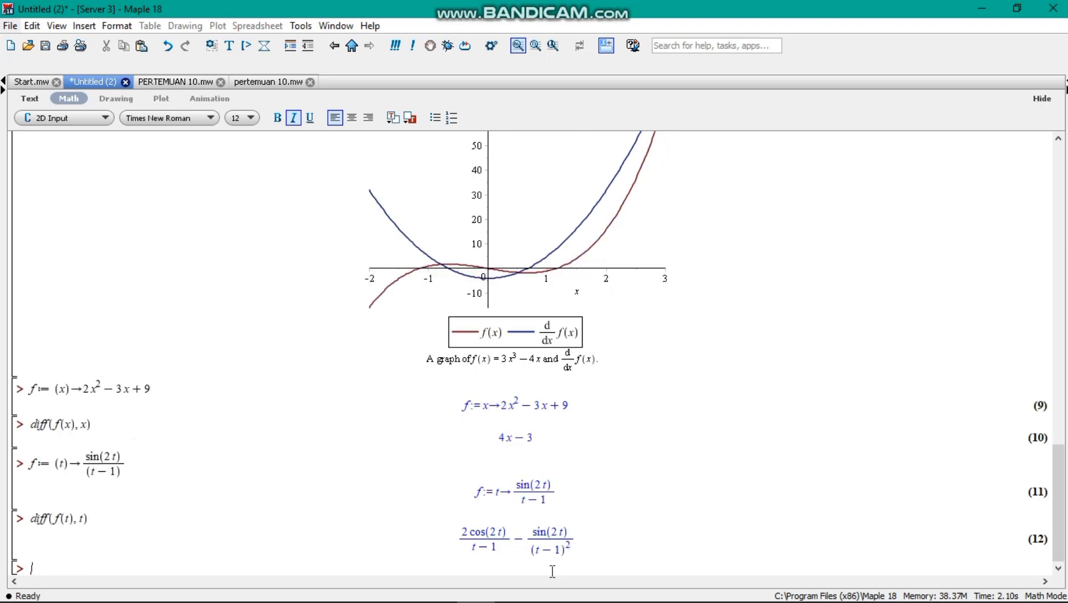